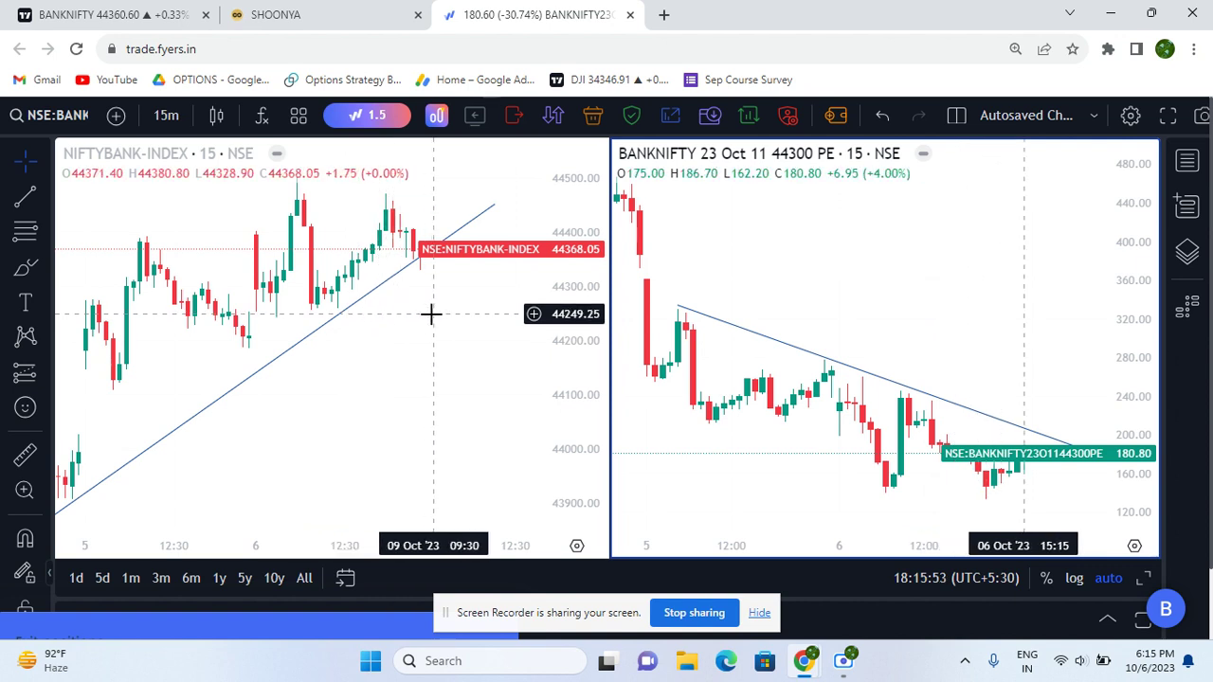
Bring up the NIFTY BANK 15-minute chart in TradingView.
{"action": "scroll", "coordinate": [433, 313], "scroll_direction": "down", "scroll_amount": 1}
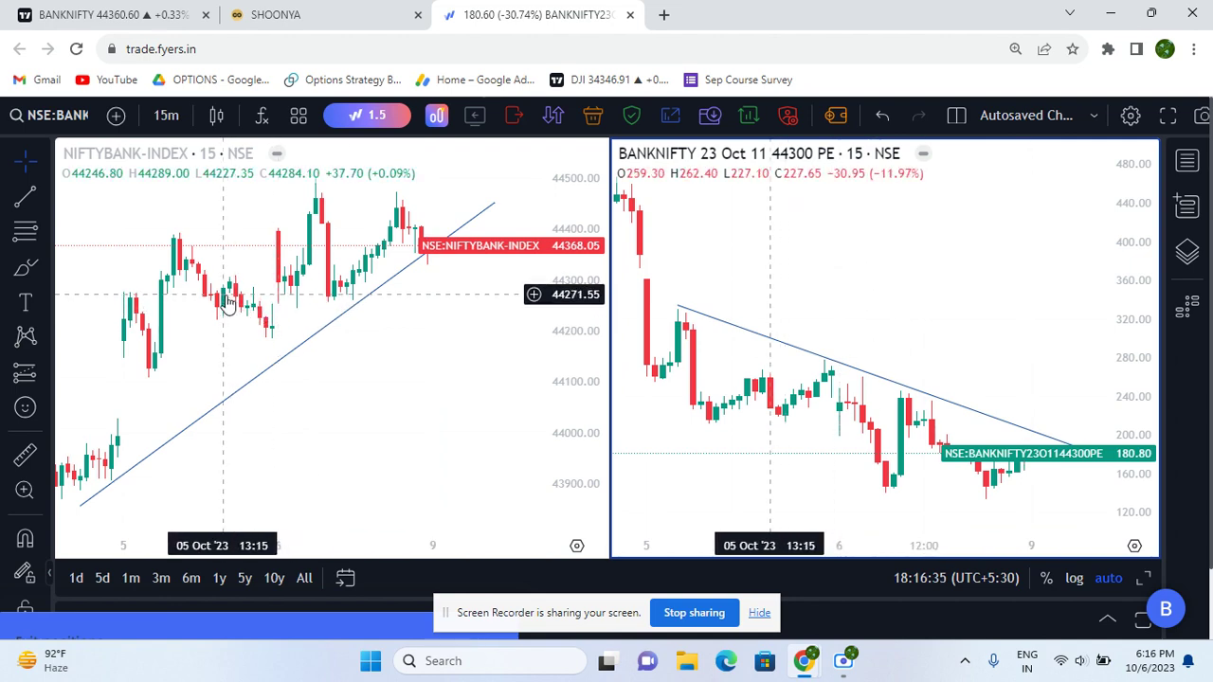
{"action": "scroll", "coordinate": [228, 301], "scroll_direction": "up", "scroll_amount": 1}
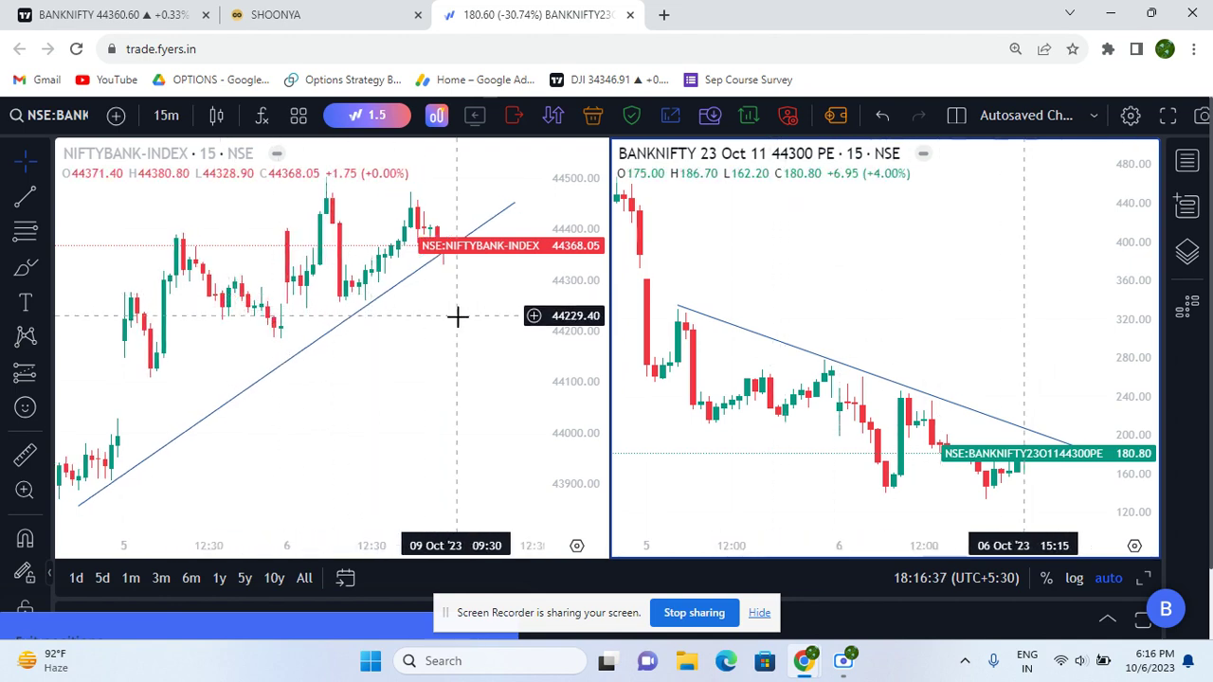
{"action": "scroll", "coordinate": [397, 324], "scroll_direction": "right", "scroll_amount": 3}
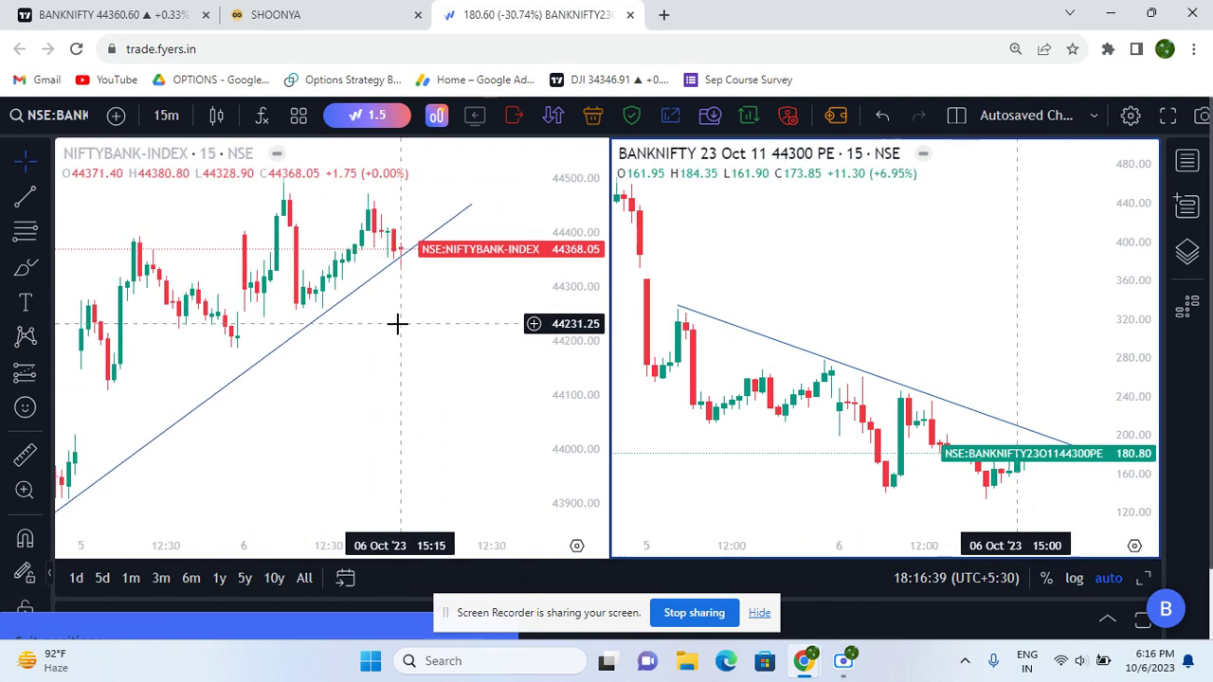
{"action": "scroll", "coordinate": [210, 336], "scroll_direction": "left", "scroll_amount": 1}
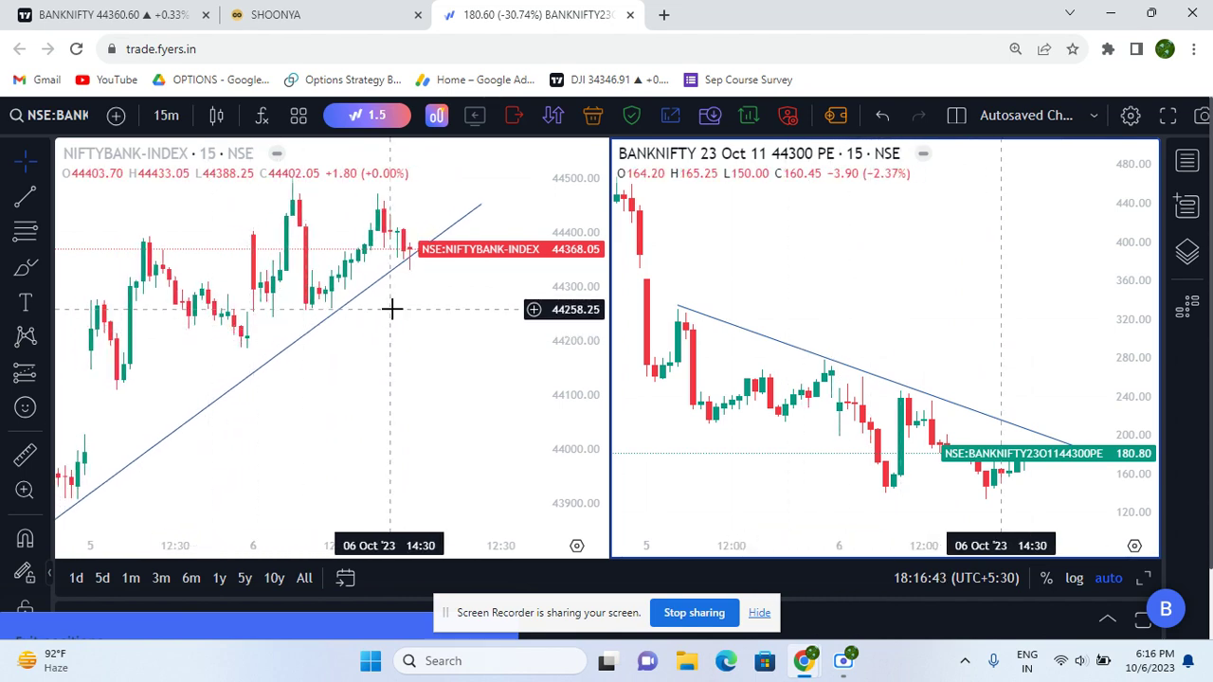
{"action": "left_click", "coordinate": [142, 10]}
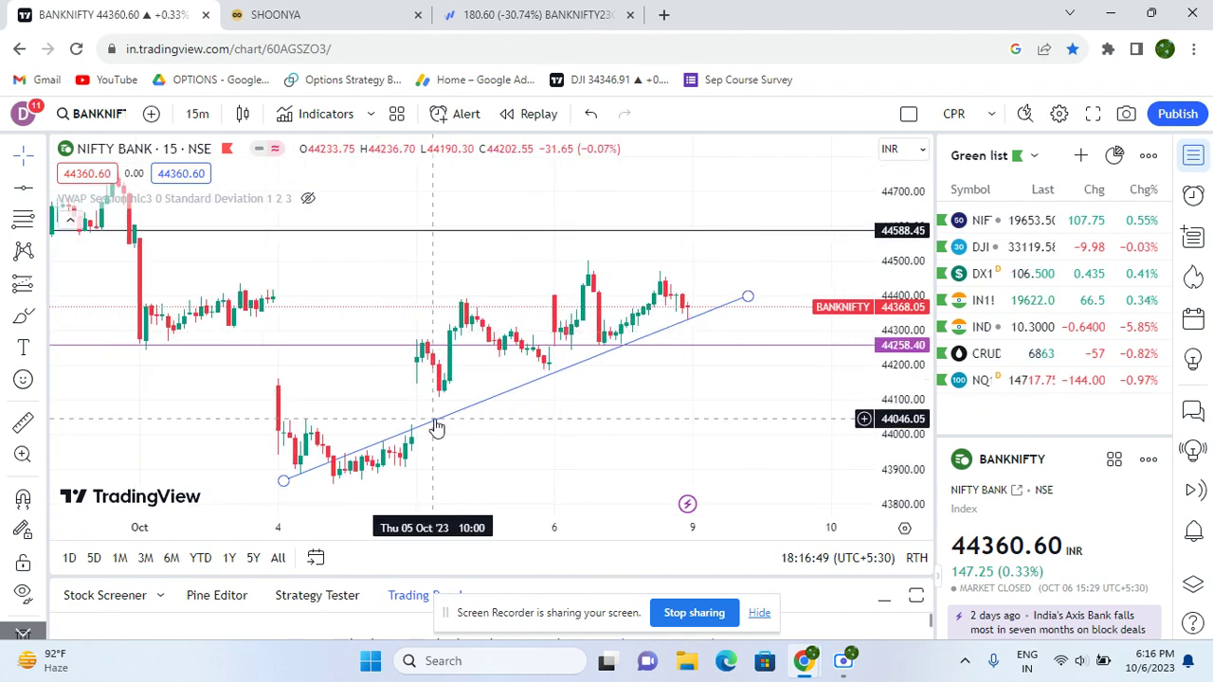
Delete the old rising trendline, keeping the 44588.45 and 44258.40 horizontal levels.
{"action": "left_click", "coordinate": [557, 379]}
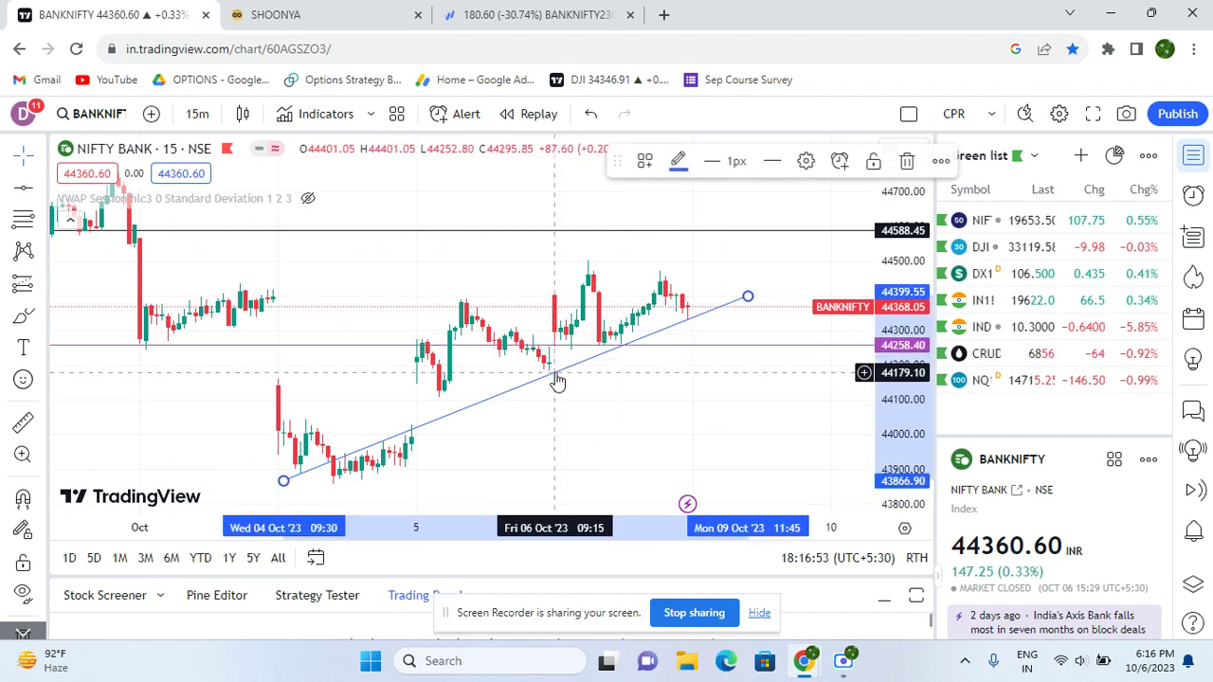
{"action": "left_click", "coordinate": [906, 167]}
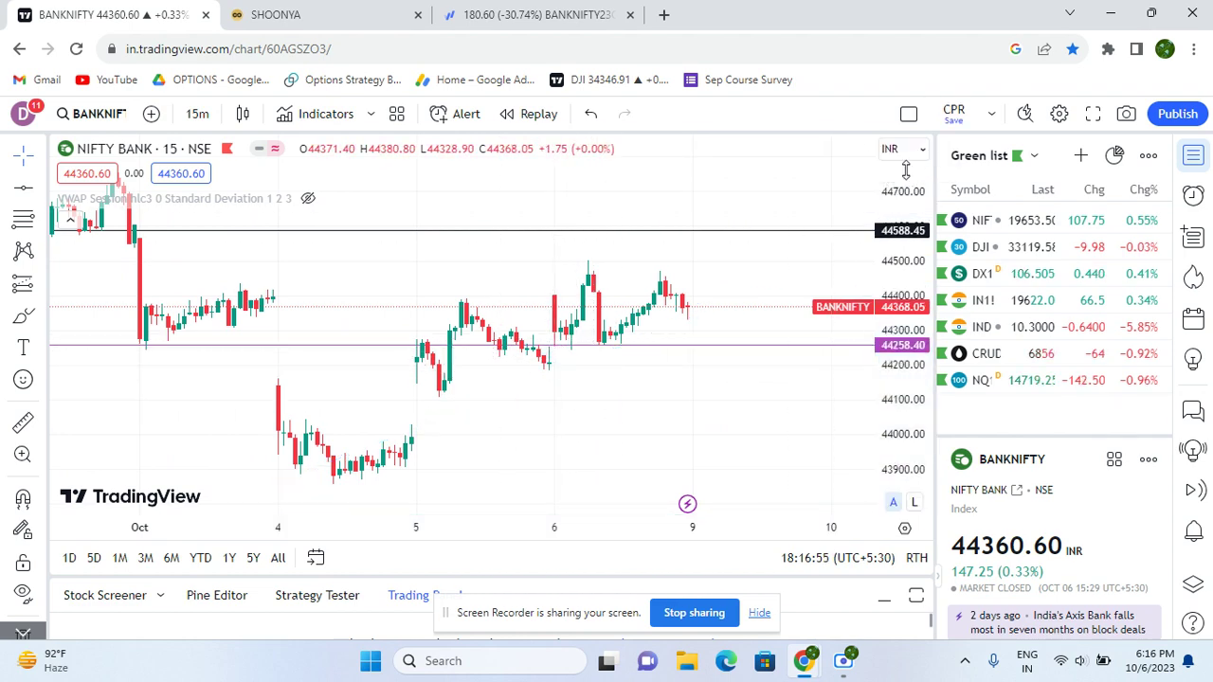
{"action": "scroll", "coordinate": [756, 432], "scroll_direction": "left", "scroll_amount": 5}
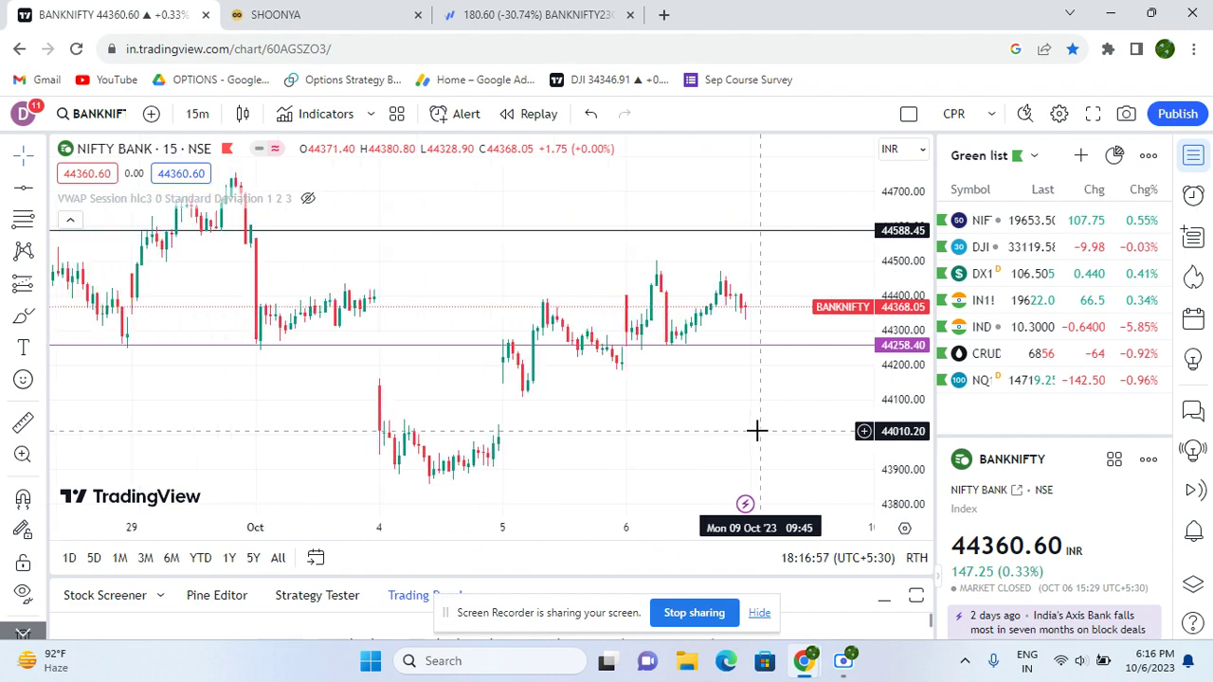
{"action": "scroll", "coordinate": [709, 410], "scroll_direction": "up", "scroll_amount": 5}
{"action": "scroll", "coordinate": [708, 409], "scroll_direction": "up", "scroll_amount": 1}
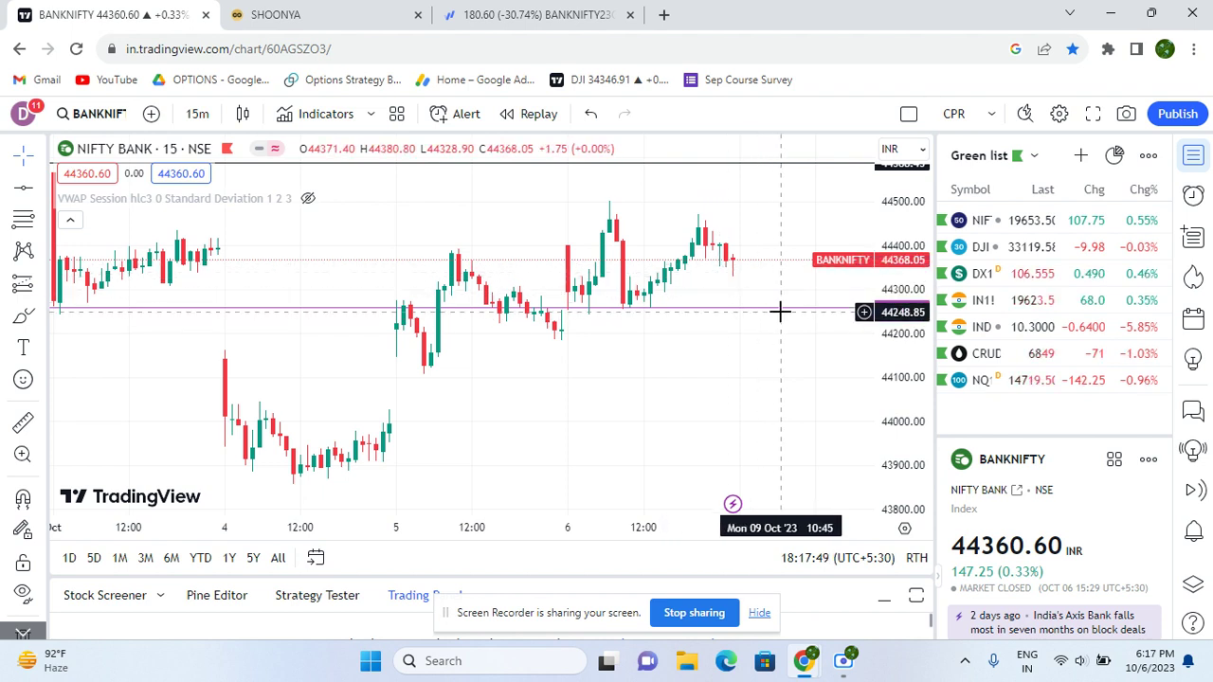
{"action": "scroll", "coordinate": [785, 352], "scroll_direction": "down", "scroll_amount": 2}
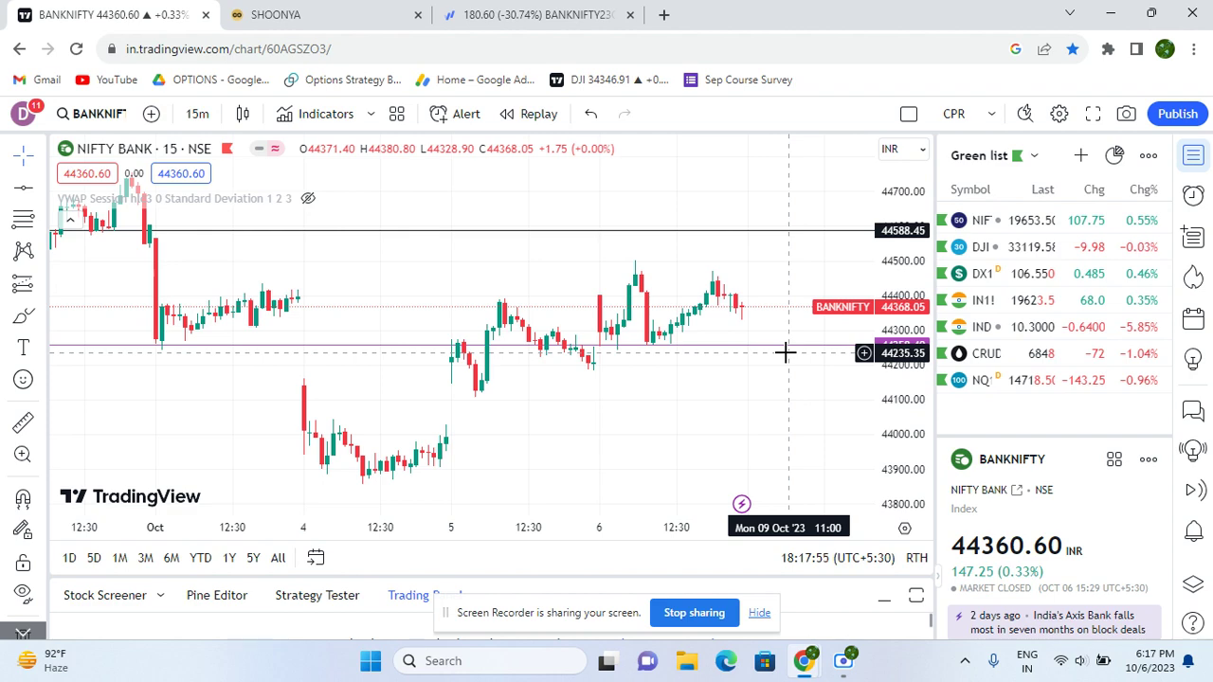
{"action": "key", "text": "Left"}
{"action": "key", "text": "Left"}
{"action": "key", "text": "Left"}
{"action": "key", "text": "Left"}
{"action": "key", "text": "Left"}
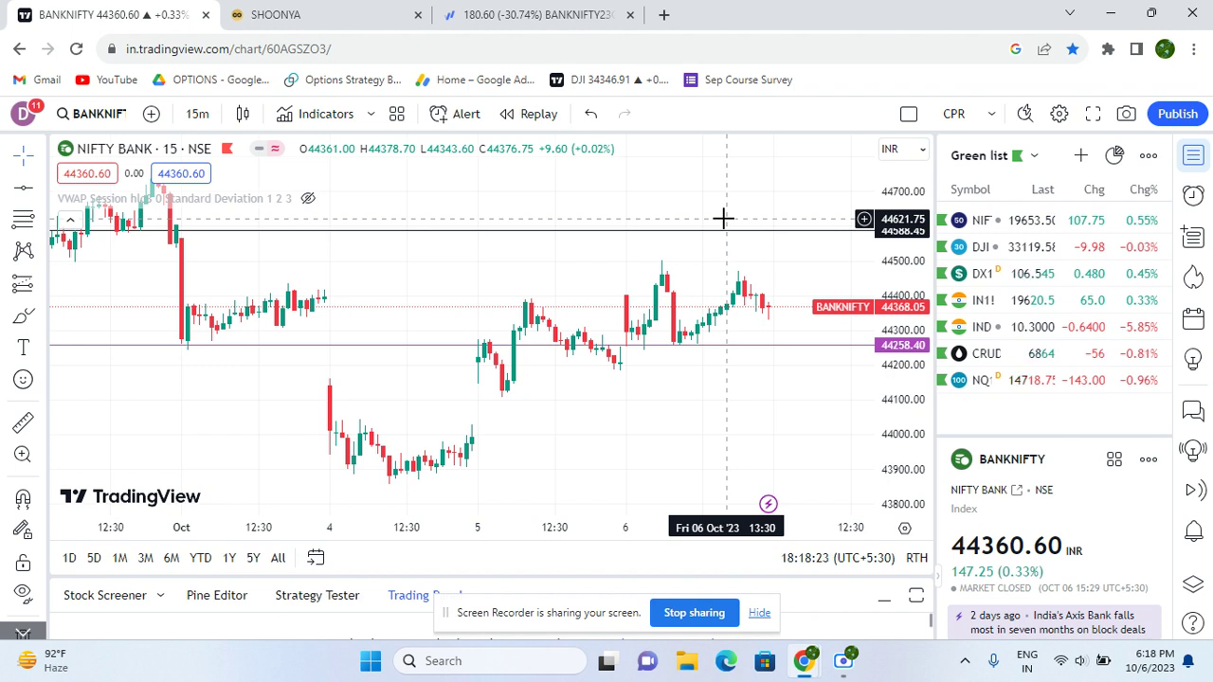
{"action": "scroll", "coordinate": [723, 219], "scroll_direction": "down", "scroll_amount": 1}
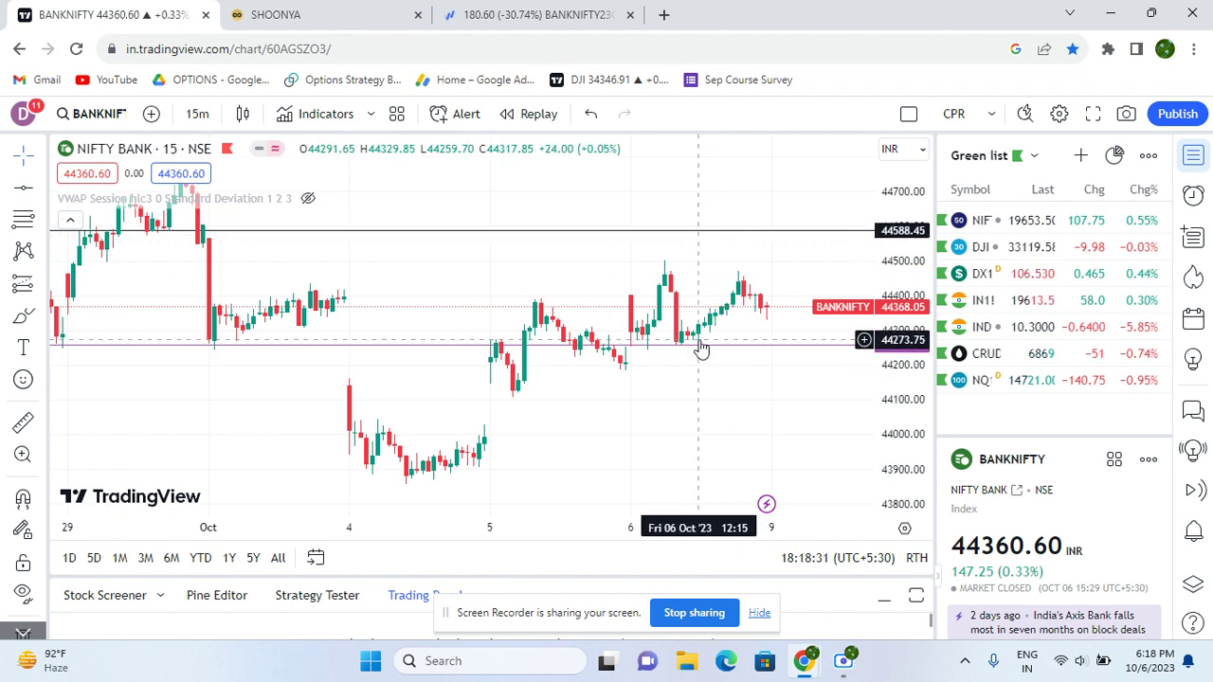
{"action": "scroll", "coordinate": [753, 352], "scroll_direction": "down", "scroll_amount": 3}
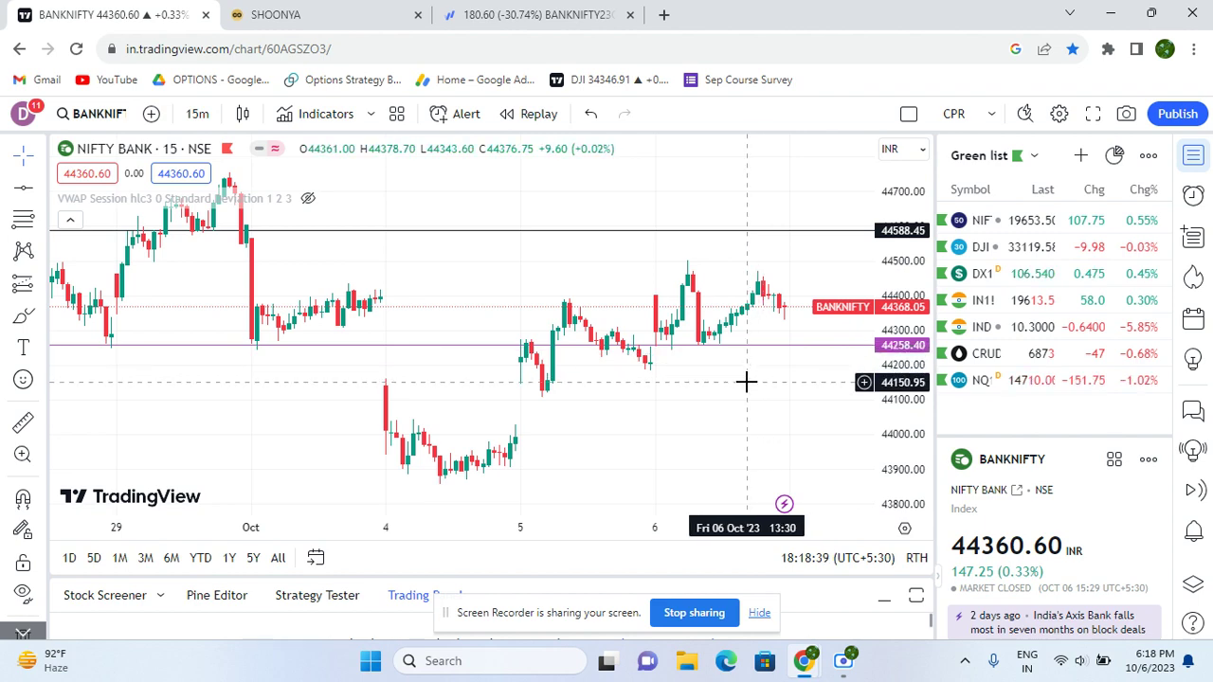
{"action": "scroll", "coordinate": [746, 382], "scroll_direction": "down", "scroll_amount": 1}
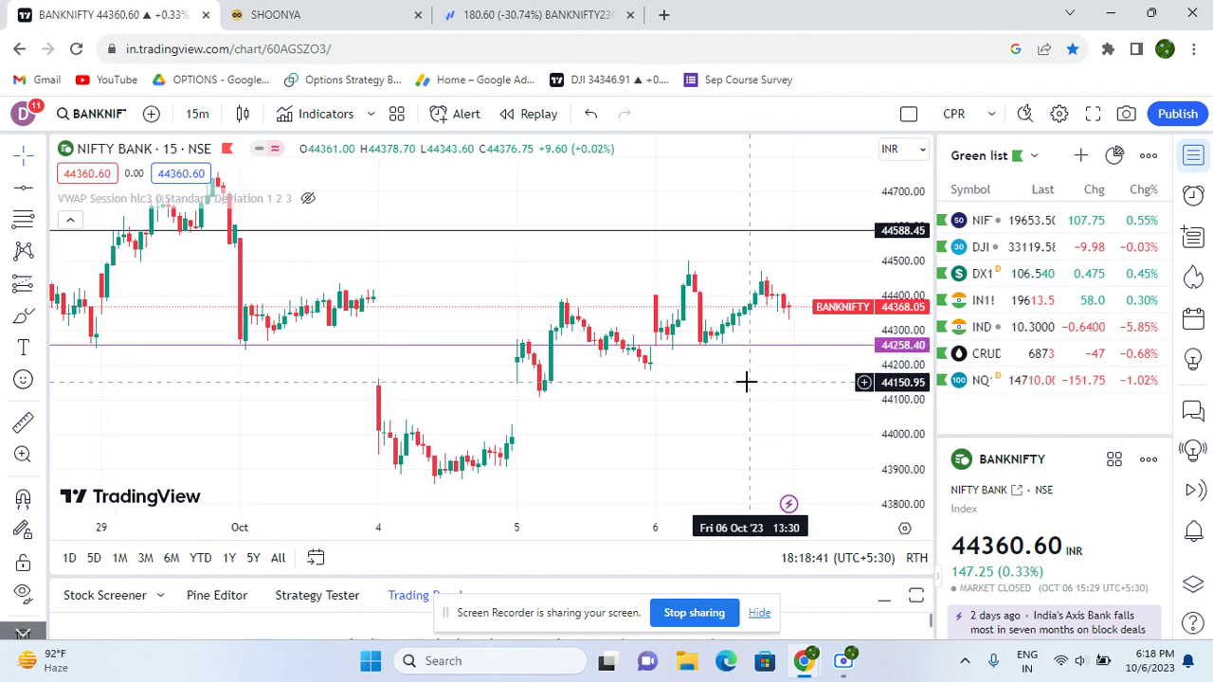
{"action": "scroll", "coordinate": [682, 351], "scroll_direction": "down", "scroll_amount": 2}
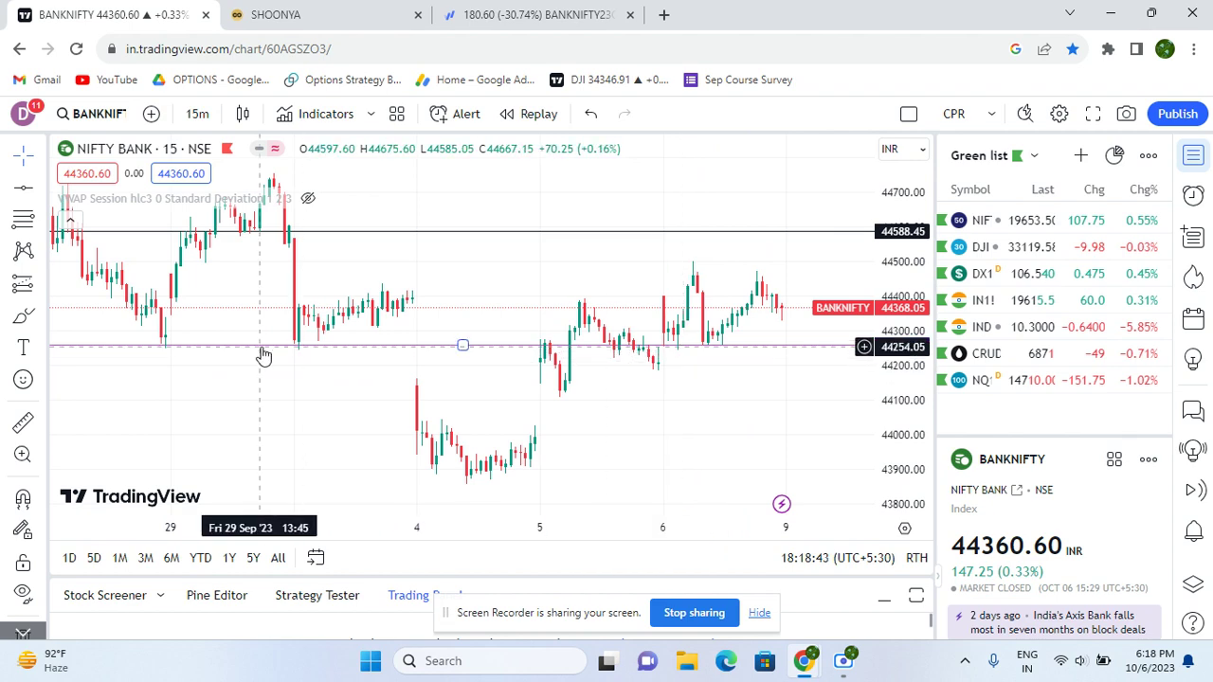
{"action": "scroll", "coordinate": [264, 355], "scroll_direction": "left", "scroll_amount": 3}
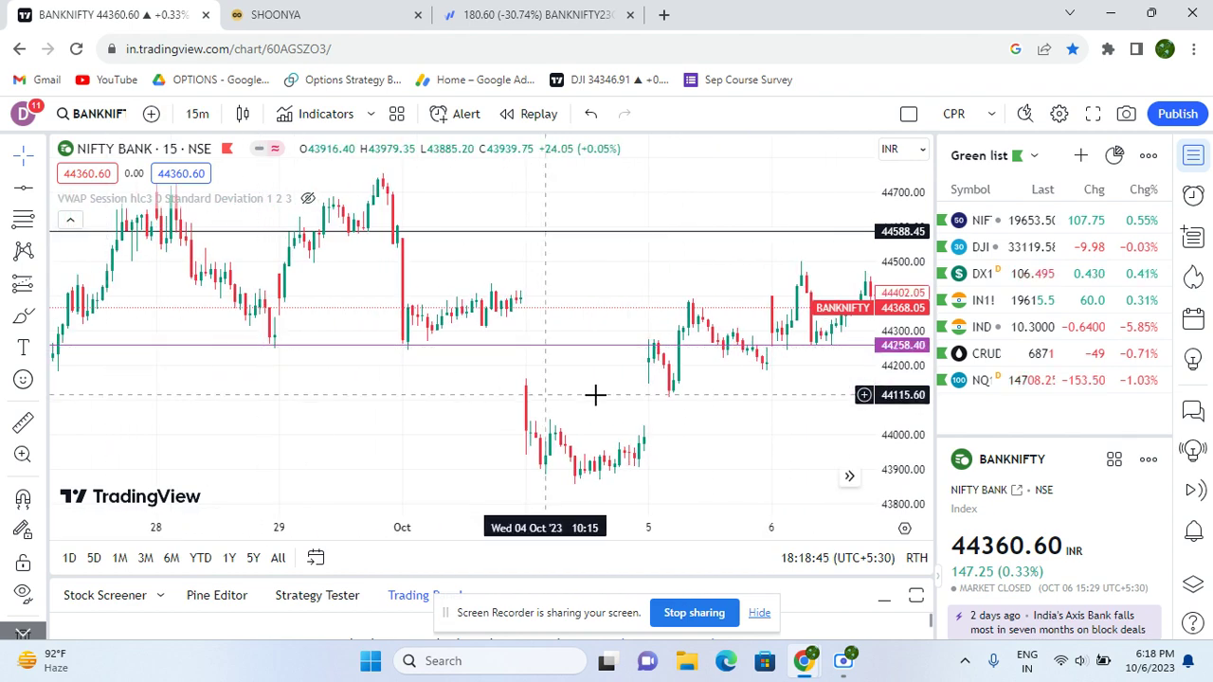
{"action": "scroll", "coordinate": [592, 395], "scroll_direction": "up", "scroll_amount": 2}
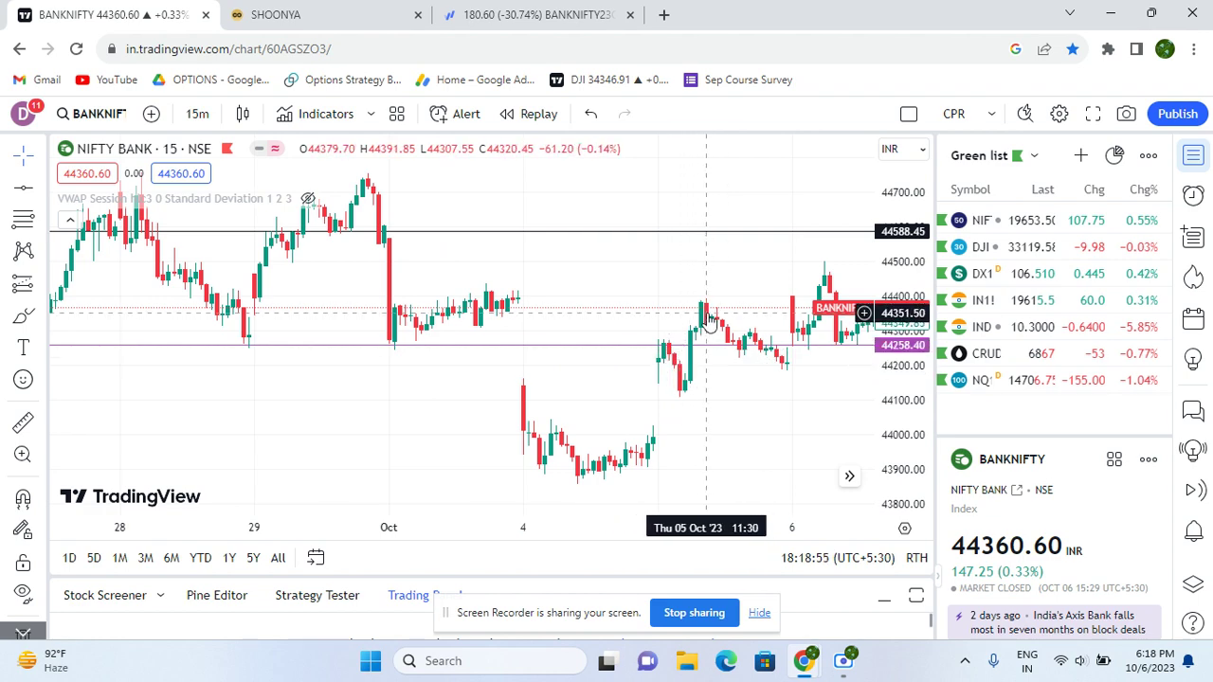
{"action": "scroll", "coordinate": [751, 346], "scroll_direction": "right", "scroll_amount": 5}
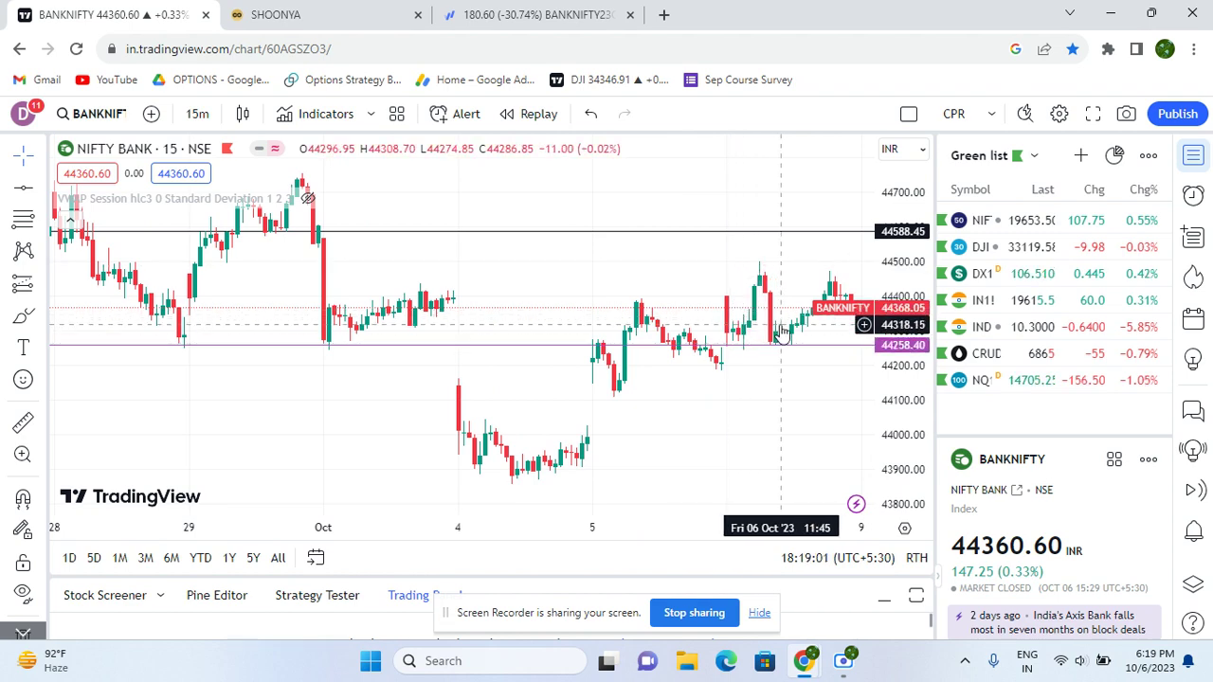
{"action": "scroll", "coordinate": [211, 384], "scroll_direction": "left", "scroll_amount": 10}
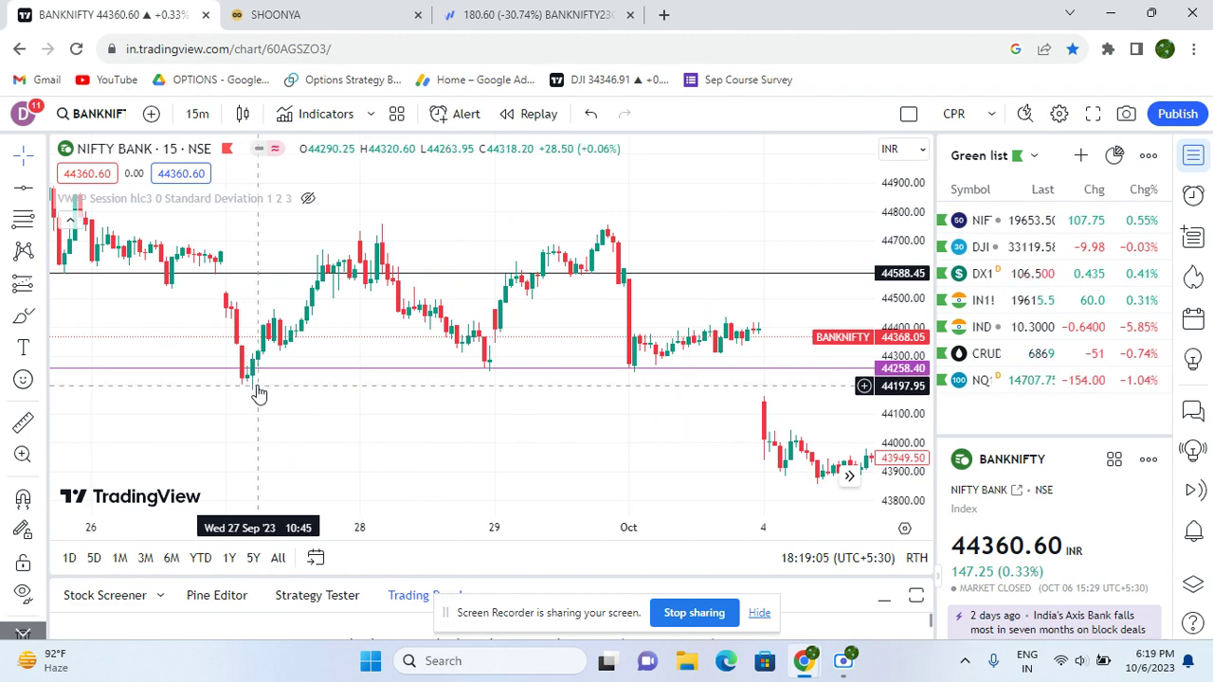
{"action": "scroll", "coordinate": [255, 379], "scroll_direction": "right", "scroll_amount": 2}
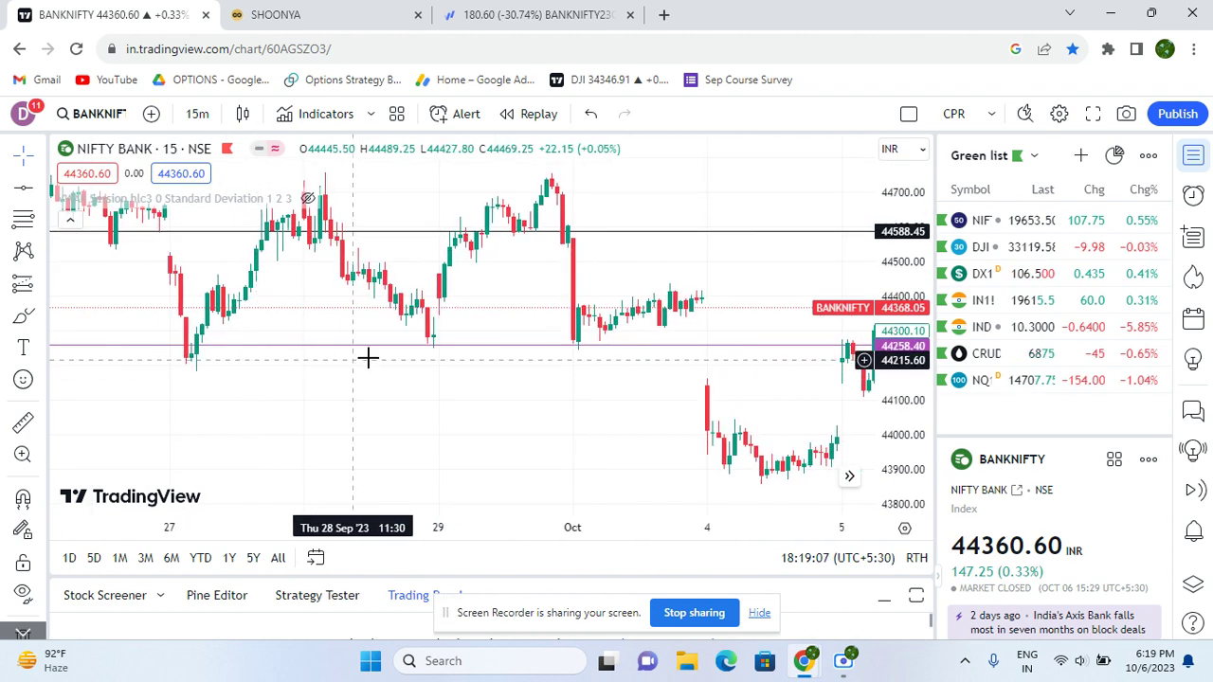
{"action": "scroll", "coordinate": [533, 408], "scroll_direction": "right", "scroll_amount": 3}
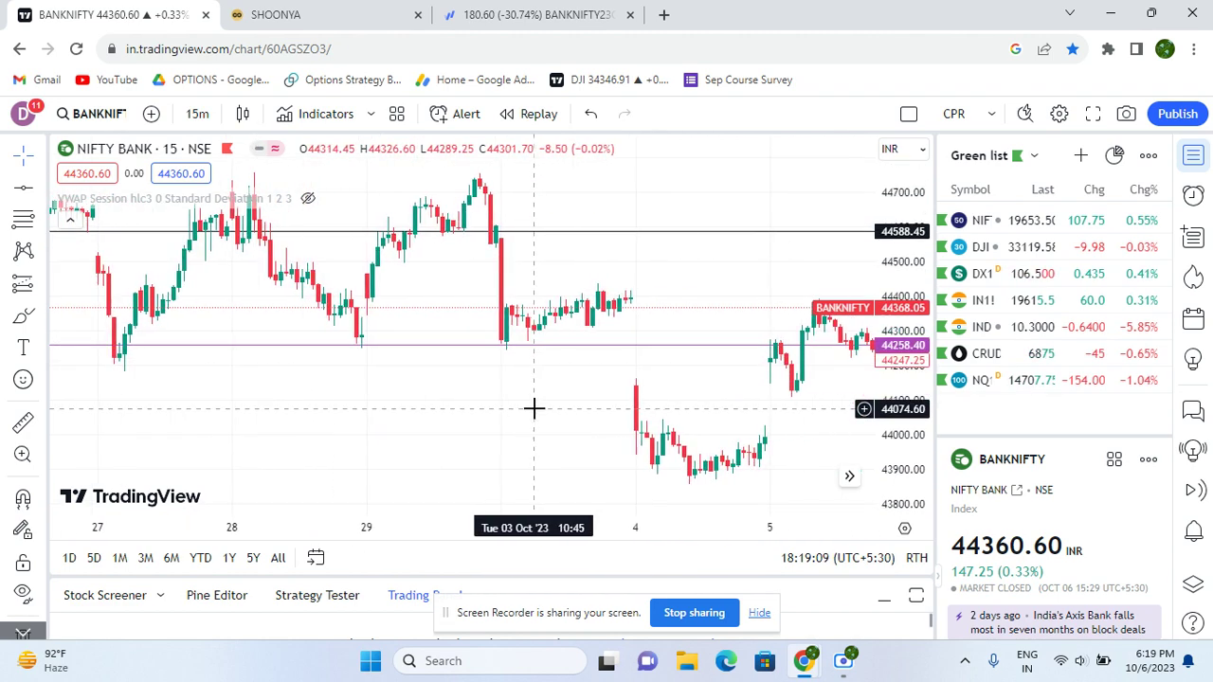
{"action": "scroll", "coordinate": [534, 409], "scroll_direction": "right", "scroll_amount": 9}
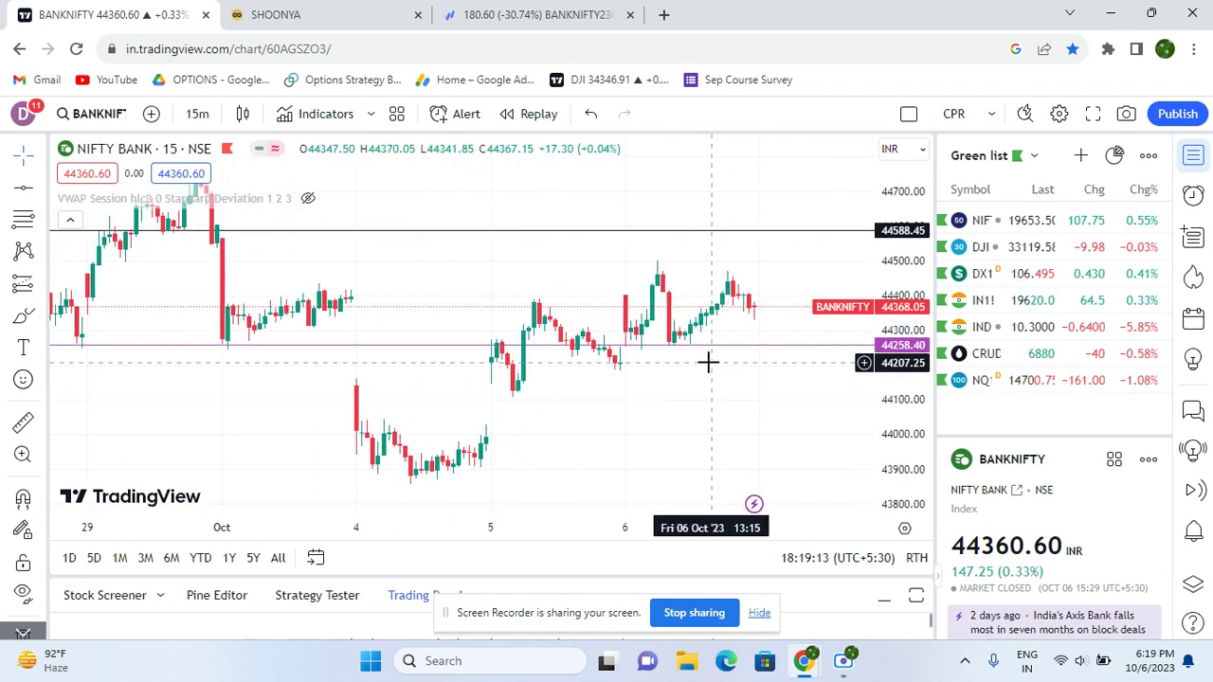
{"action": "scroll", "coordinate": [707, 360], "scroll_direction": "right", "scroll_amount": 1}
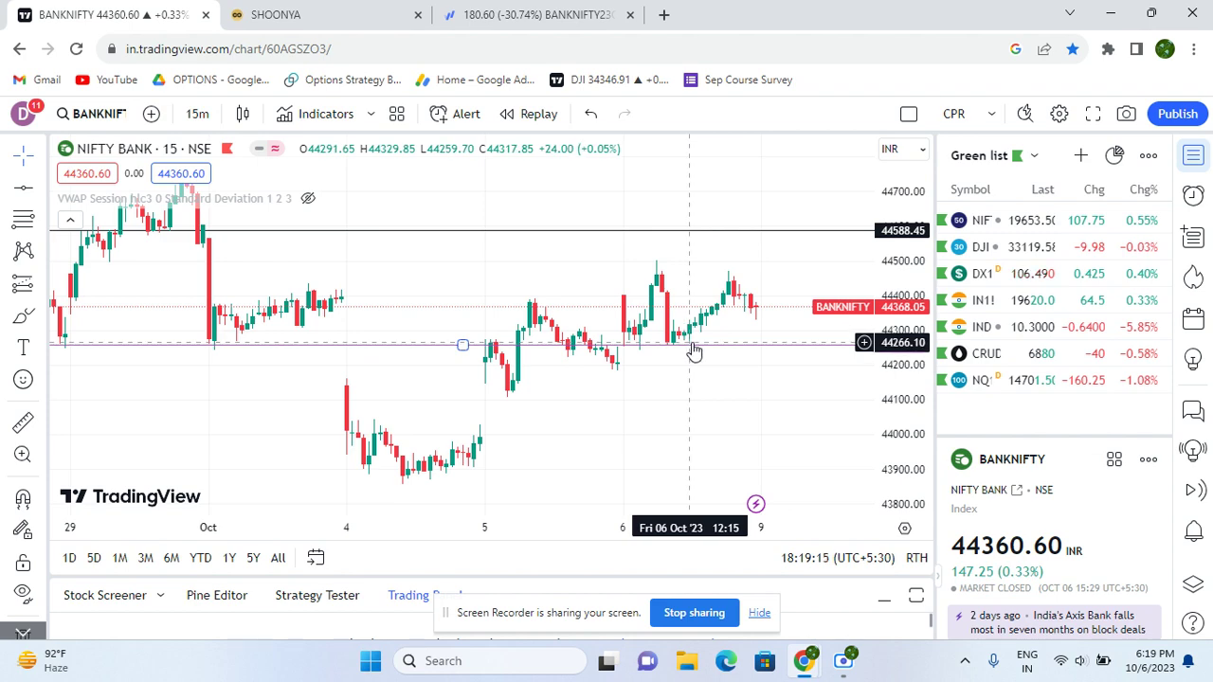
{"action": "scroll", "coordinate": [802, 330], "scroll_direction": "right", "scroll_amount": 1}
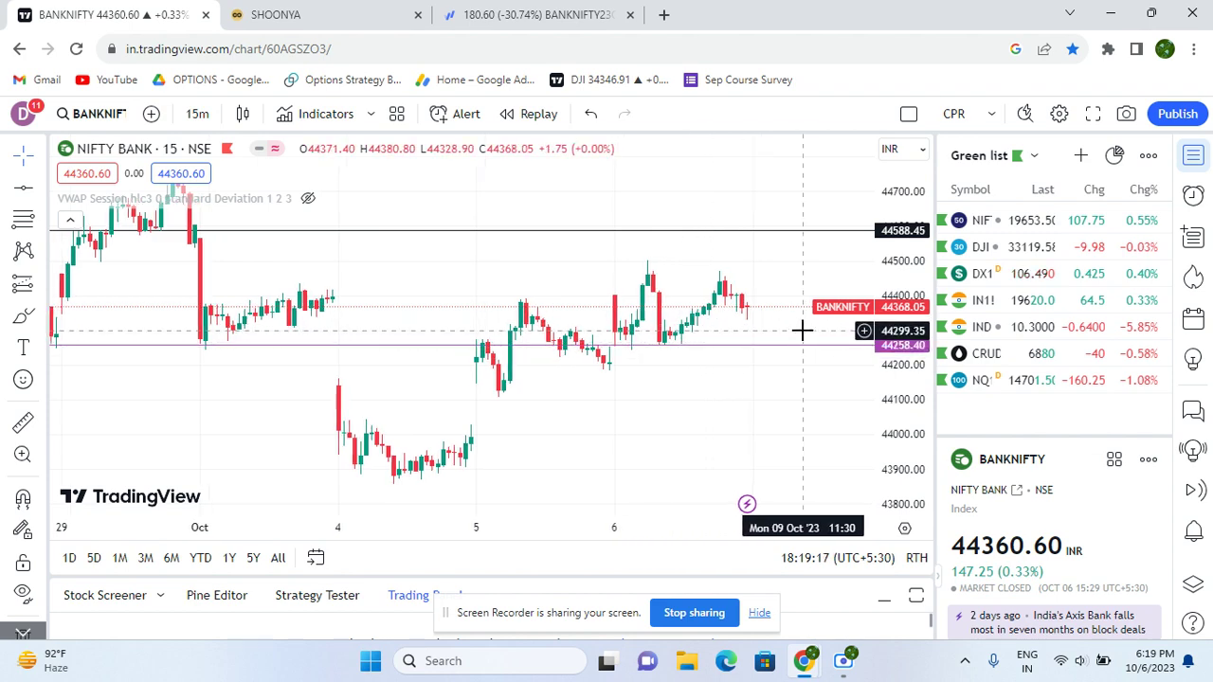
{"action": "scroll", "coordinate": [801, 330], "scroll_direction": "right", "scroll_amount": 2}
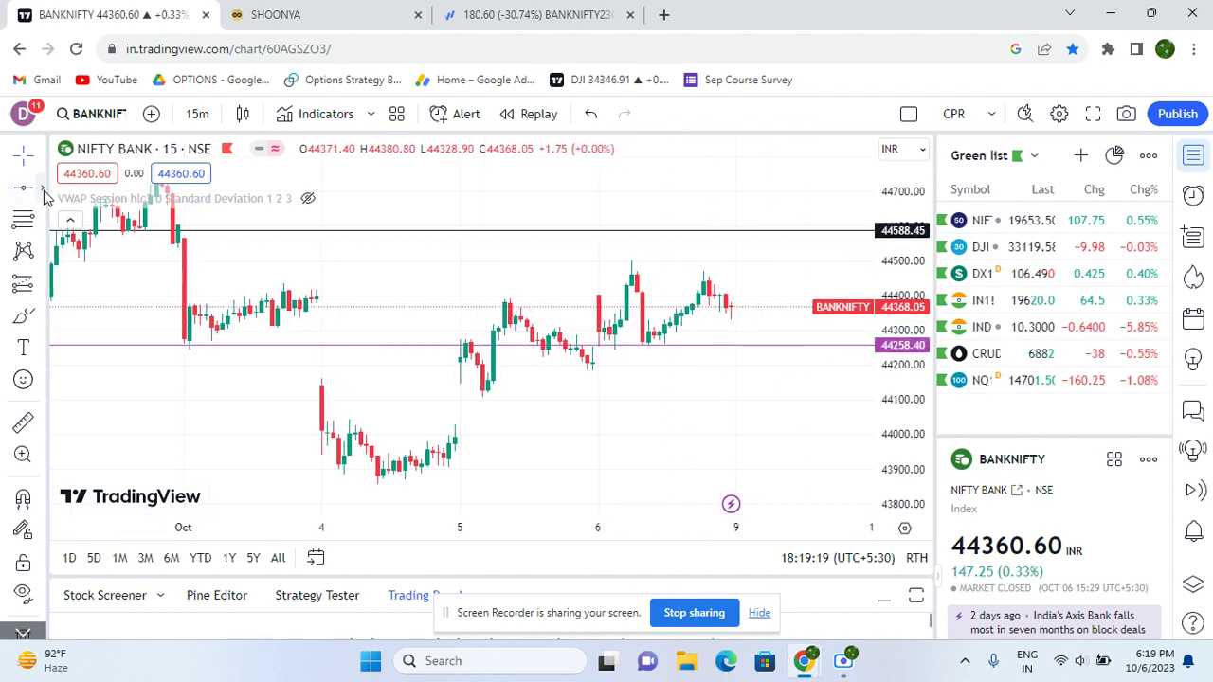
Draw a trend line from the 43856.70 Oct 4 low to a point past the Oct 6 lows.
{"action": "left_click", "coordinate": [41, 189]}
{"action": "left_click", "coordinate": [78, 141]}
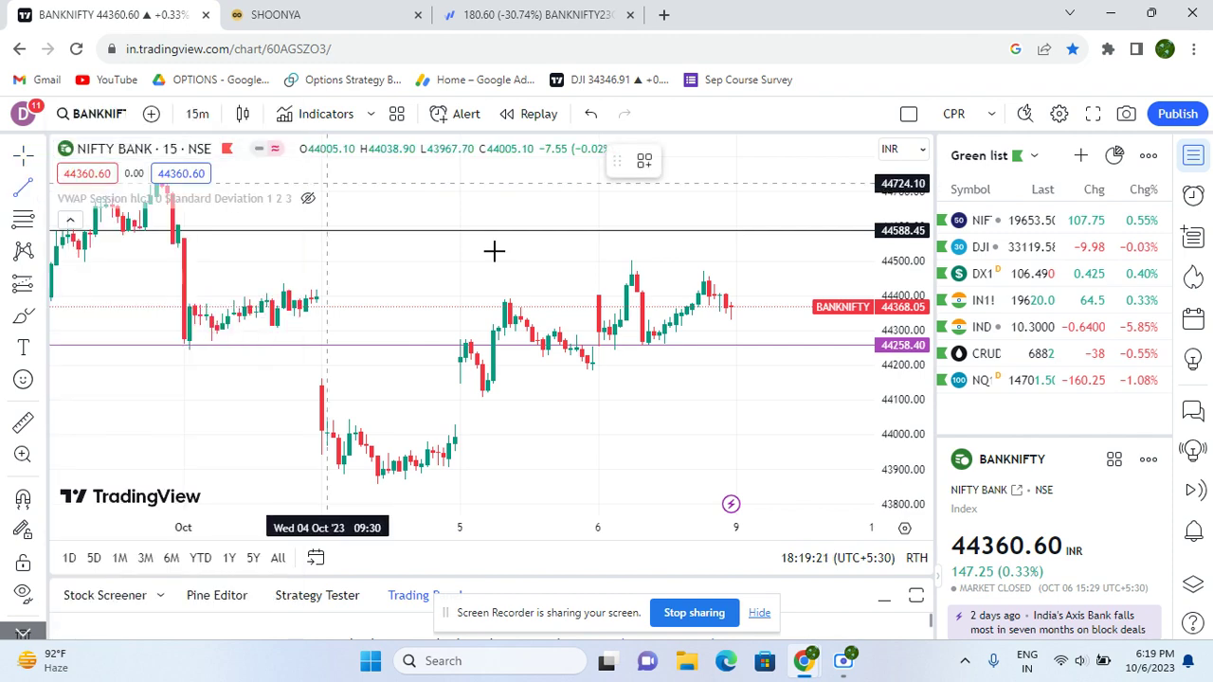
{"action": "left_click", "coordinate": [405, 484]}
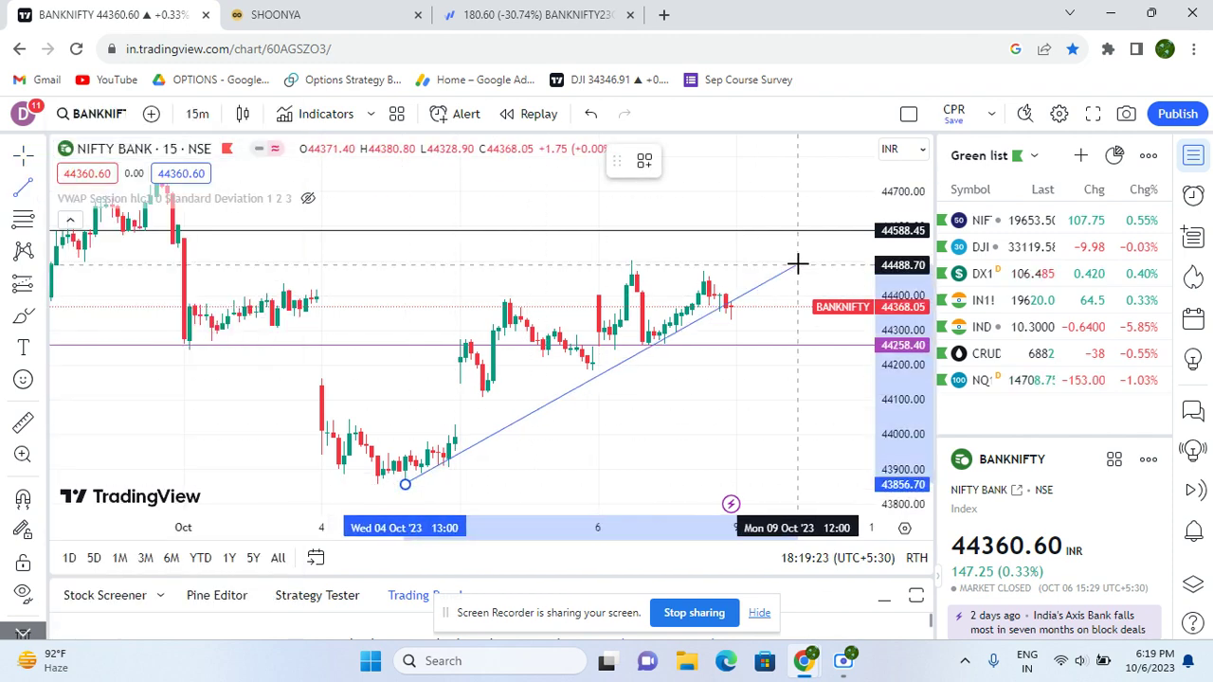
{"action": "left_click", "coordinate": [795, 279]}
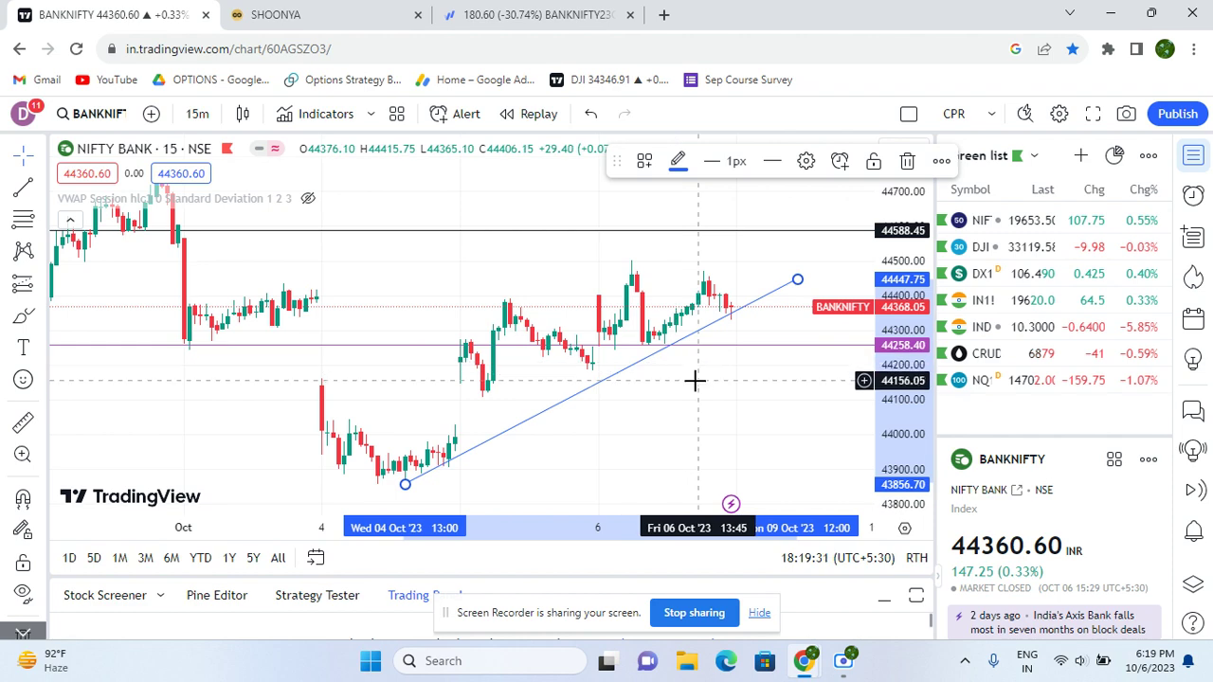
{"action": "scroll", "coordinate": [695, 386], "scroll_direction": "up", "scroll_amount": 1}
{"action": "scroll", "coordinate": [695, 385], "scroll_direction": "up", "scroll_amount": 1}
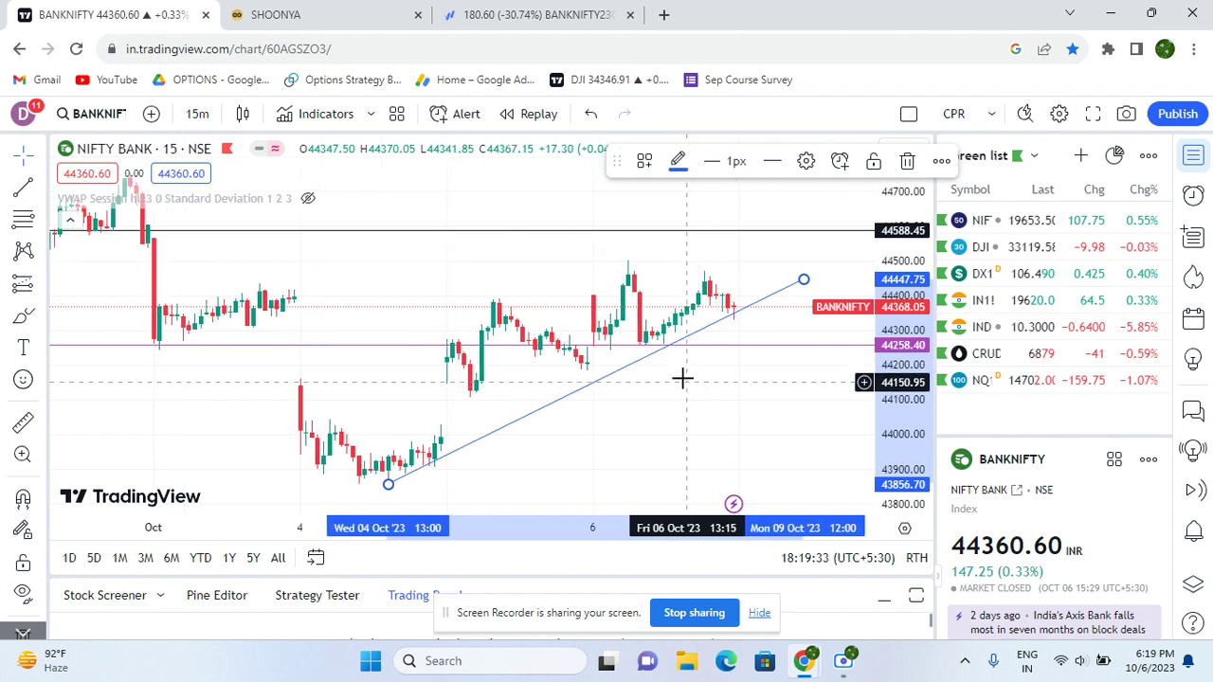
{"action": "scroll", "coordinate": [688, 344], "scroll_direction": "up", "scroll_amount": 1}
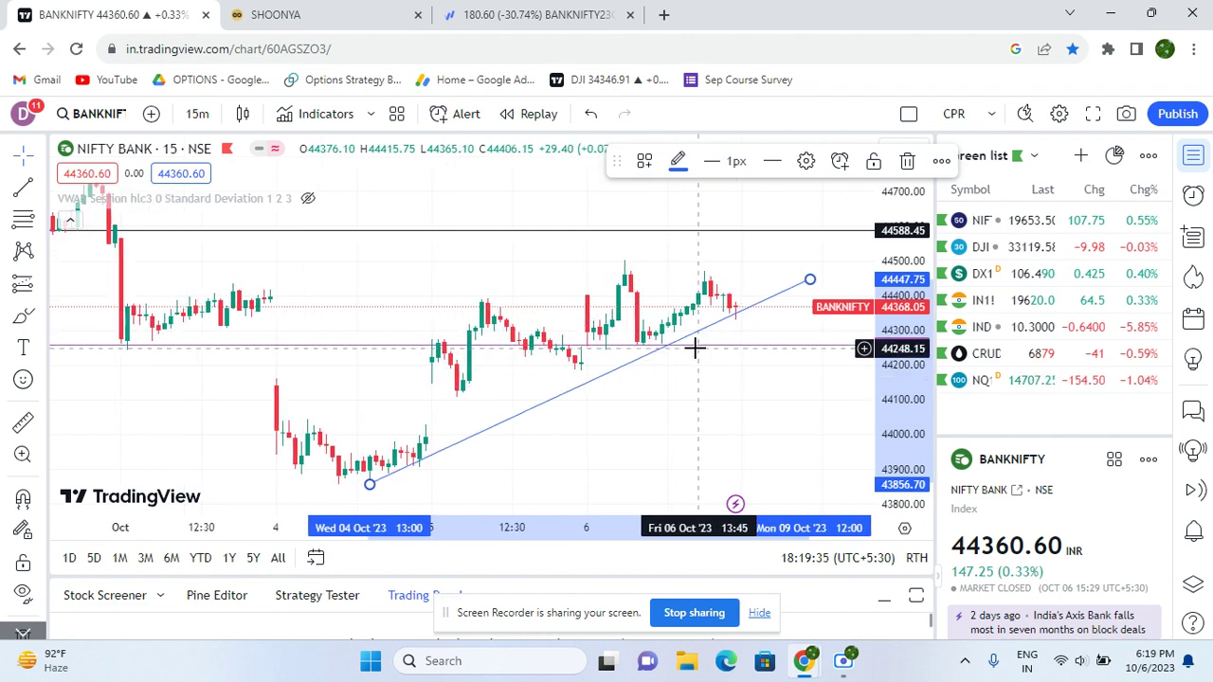
{"action": "left_click", "coordinate": [660, 355]}
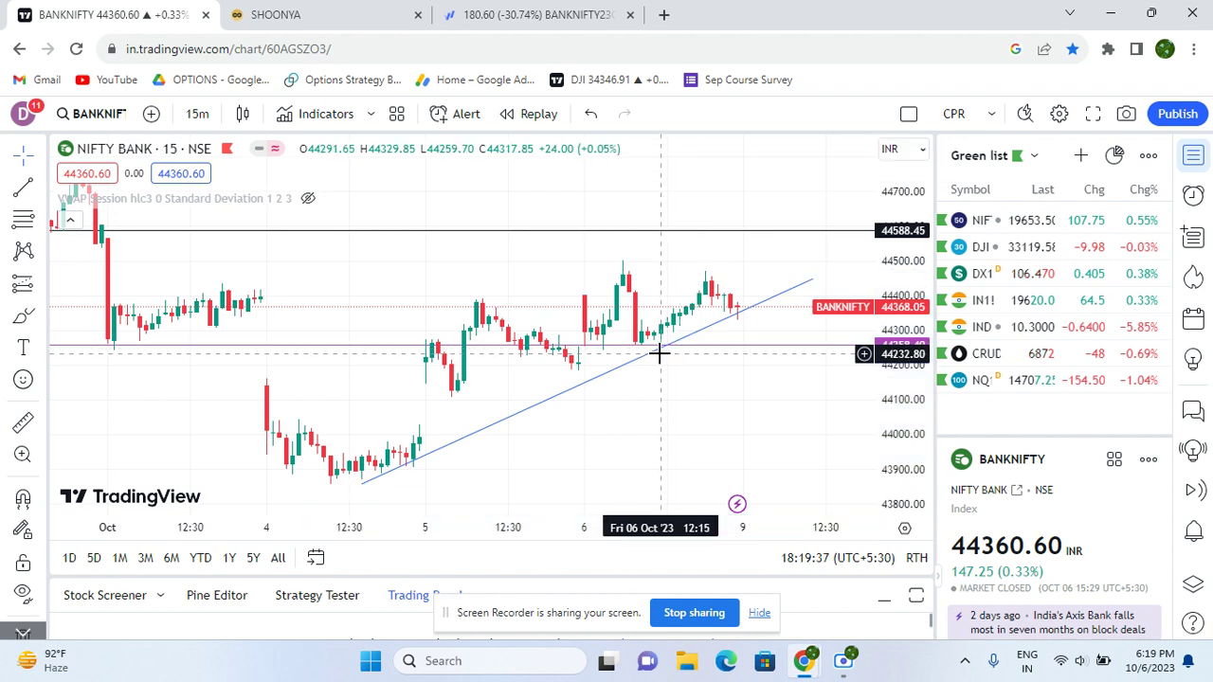